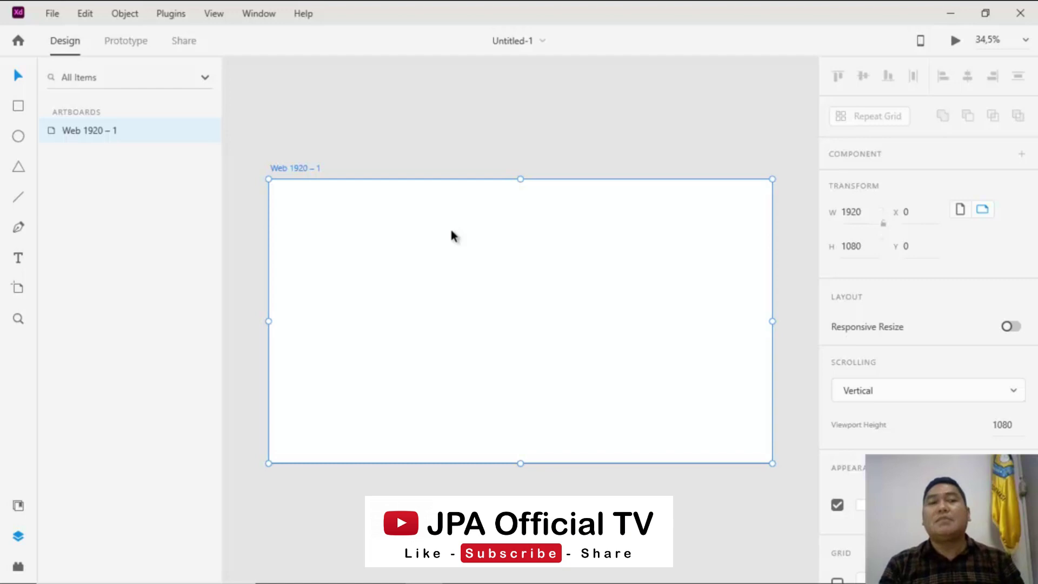
Rename the Web 1920 – 1 artboard as Master Form 1
double_click(304, 169)
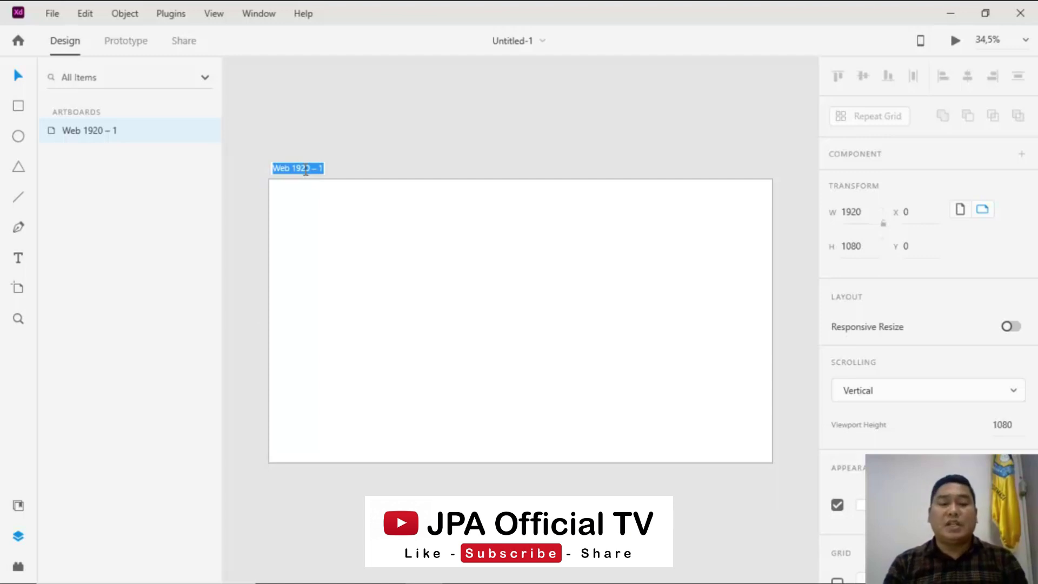
text(Master)
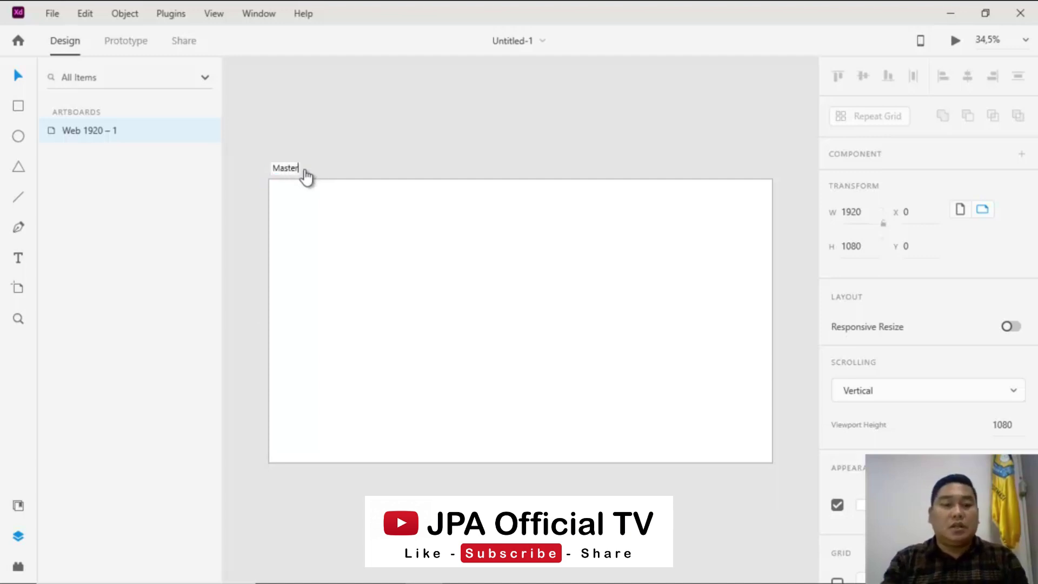
text( Form 1)
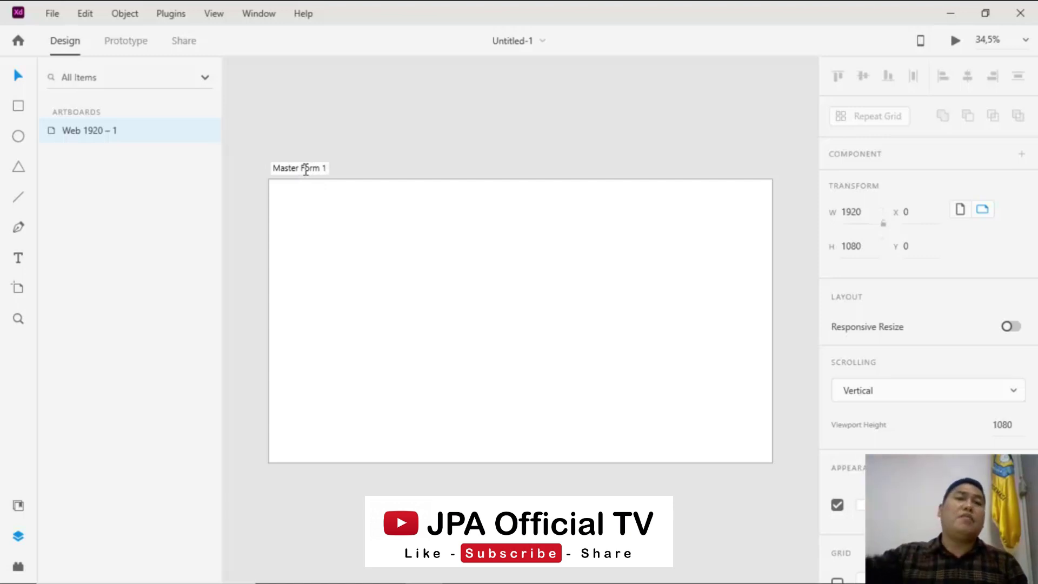
key(Return)
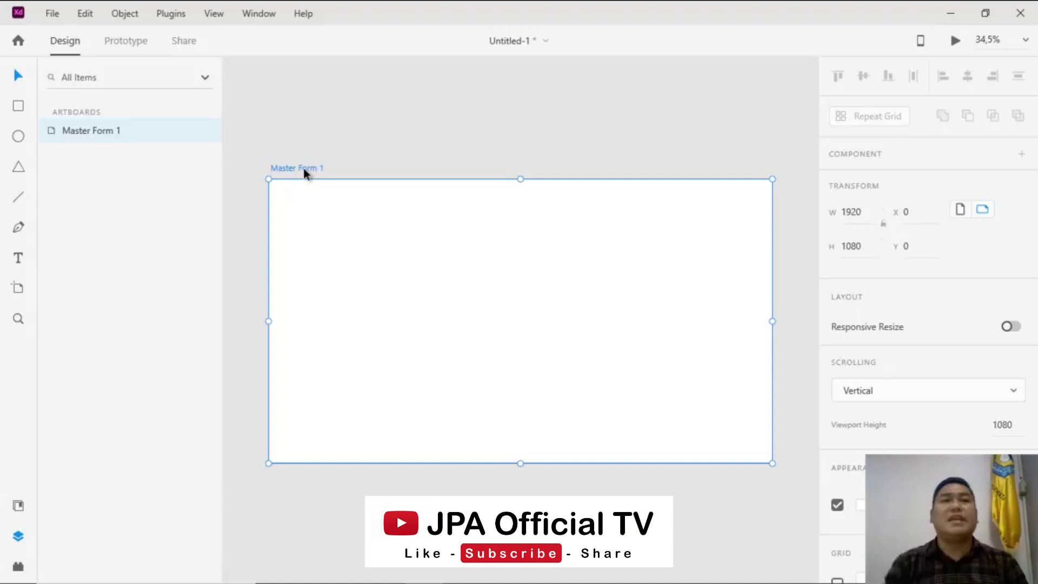
click(52, 15)
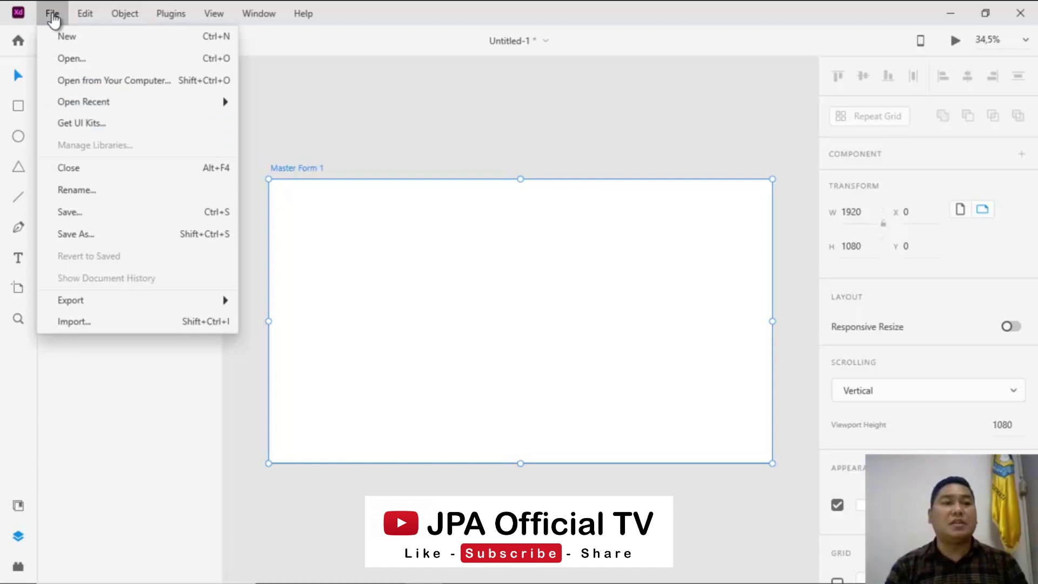
click(86, 16)
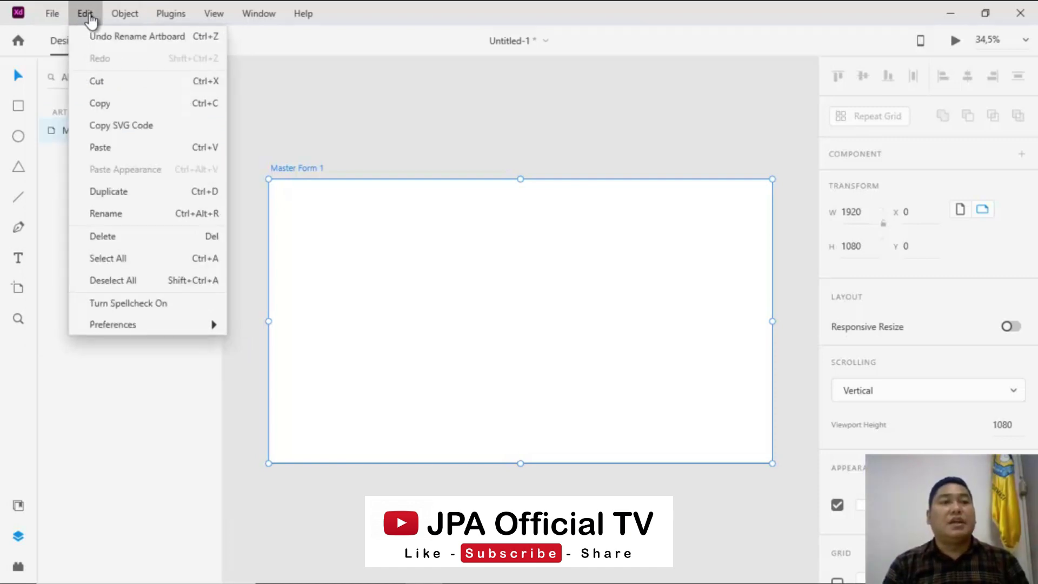
mouse_move(128, 20)
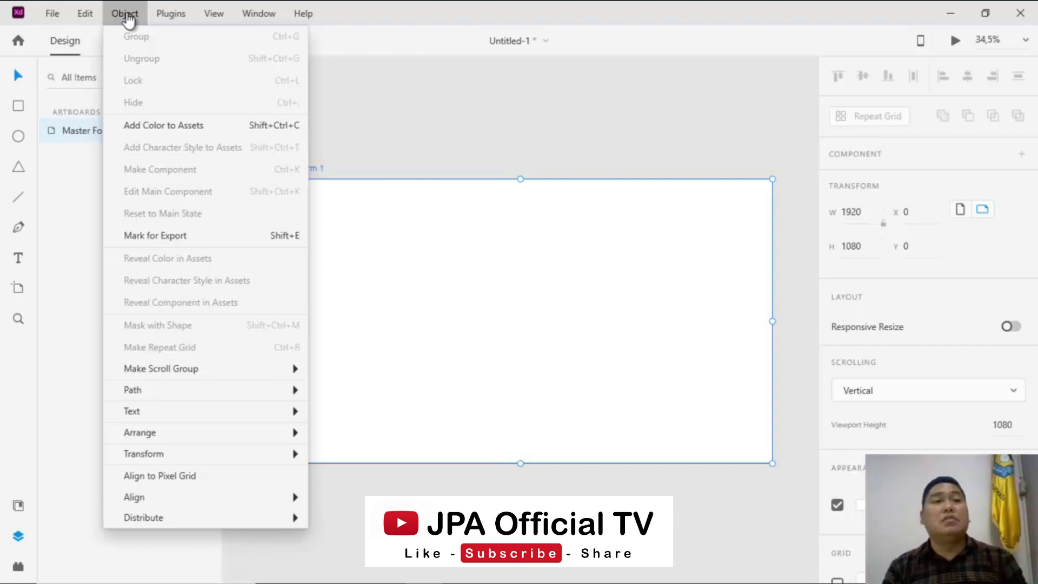
mouse_move(171, 16)
mouse_move(184, 41)
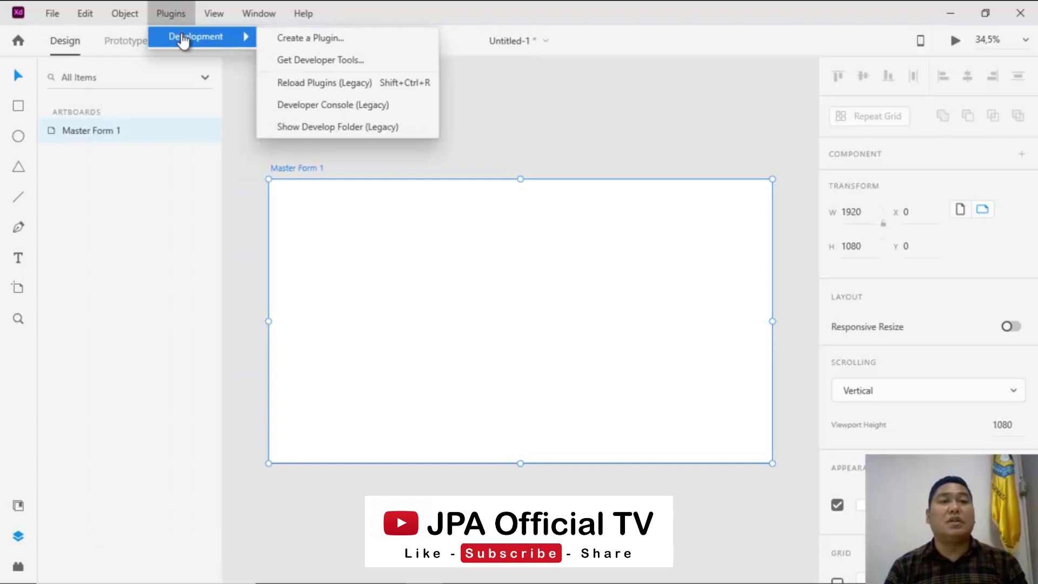
mouse_move(207, 21)
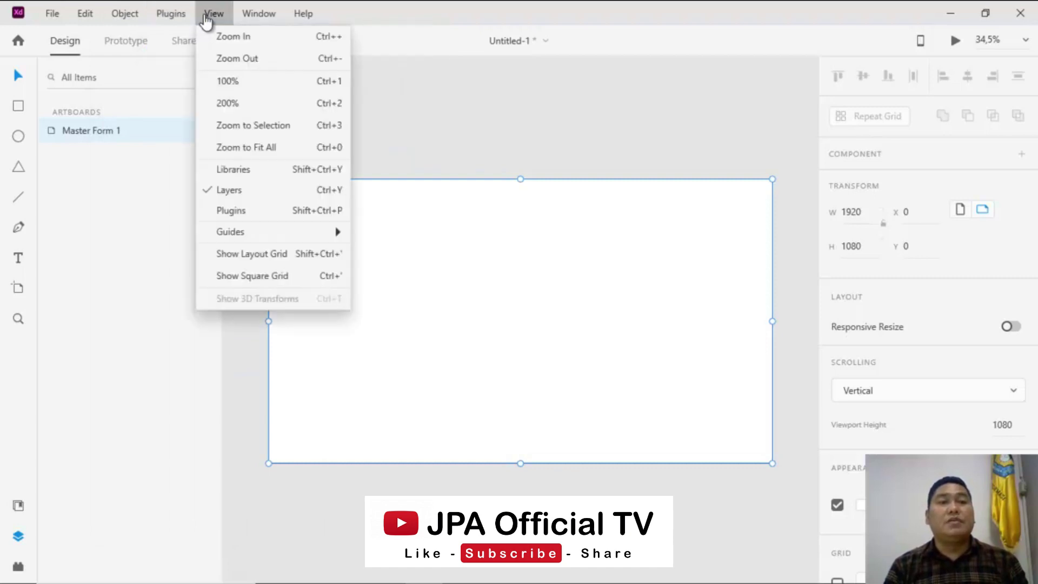
mouse_move(301, 18)
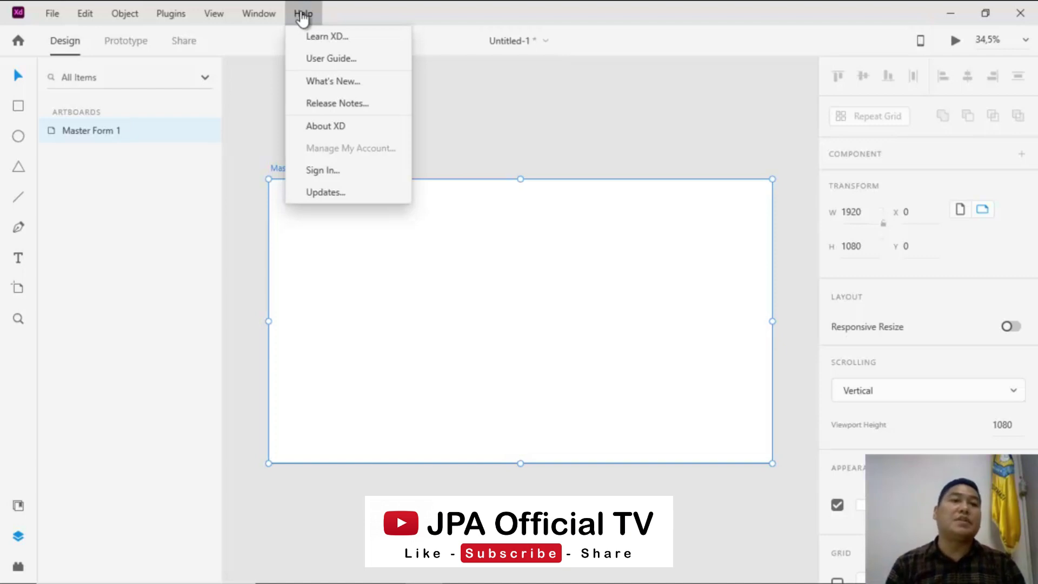
click(456, 225)
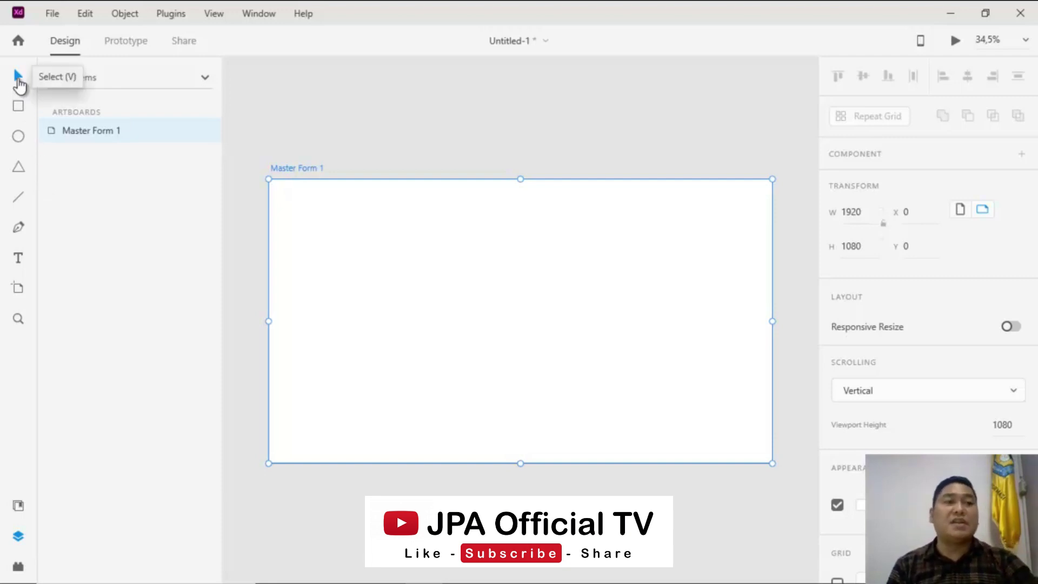
Draw a rectangle about 342 × 171 in the artboard's upper-left area and a circle about 261 in diameter below it
click(19, 106)
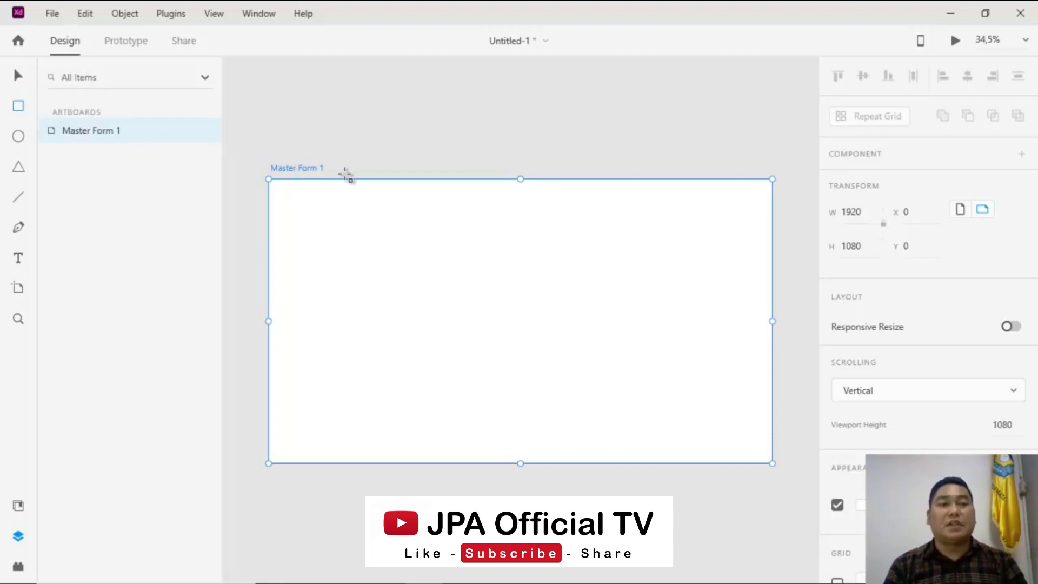
drag(306, 204, 396, 250)
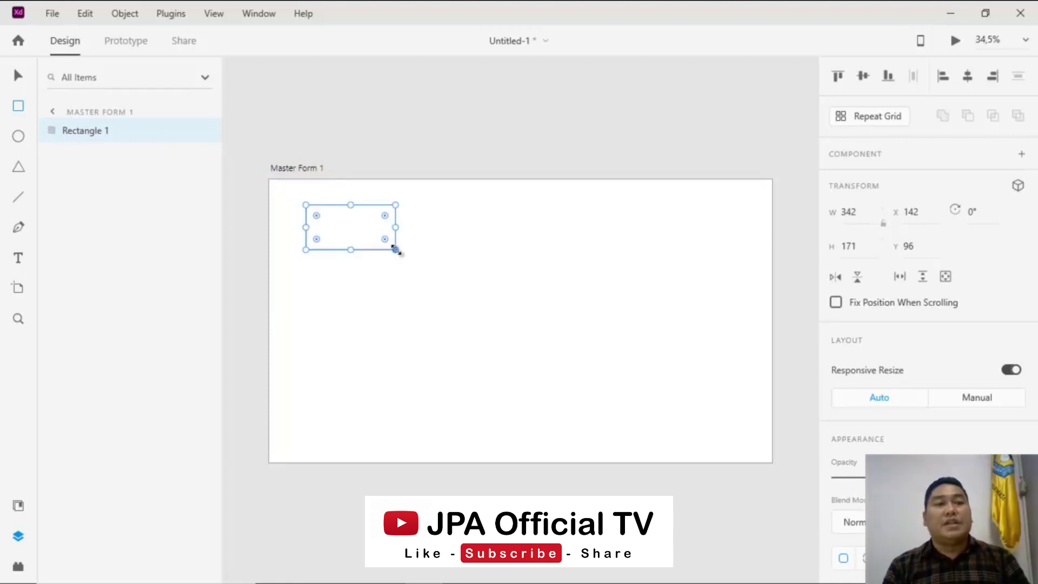
click(19, 137)
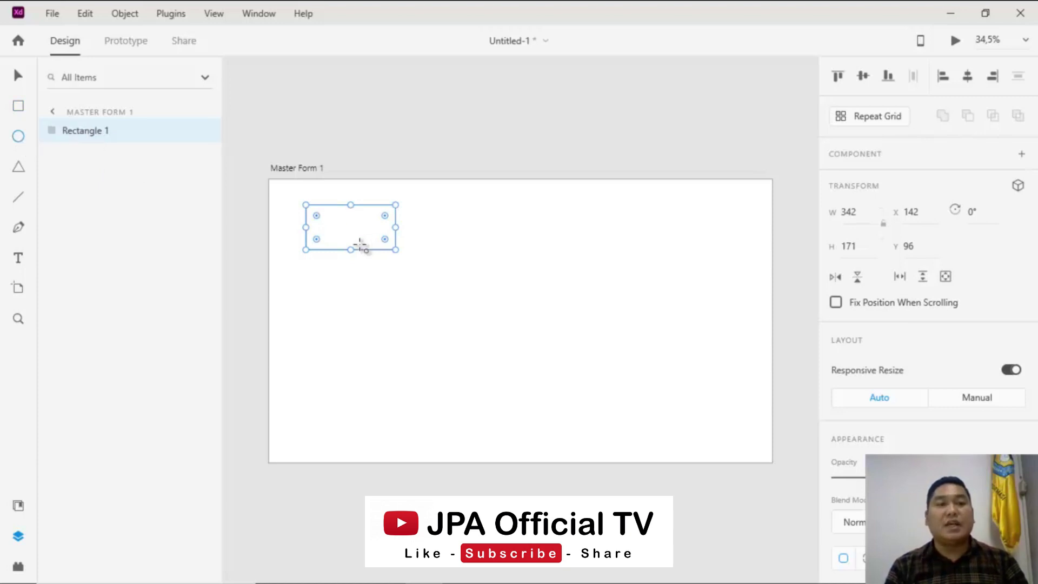
mouse_move(336, 287)
mouse_down()
mouse_move(421, 341)
mouse_move(403, 354)
mouse_move(417, 350)
mouse_up()
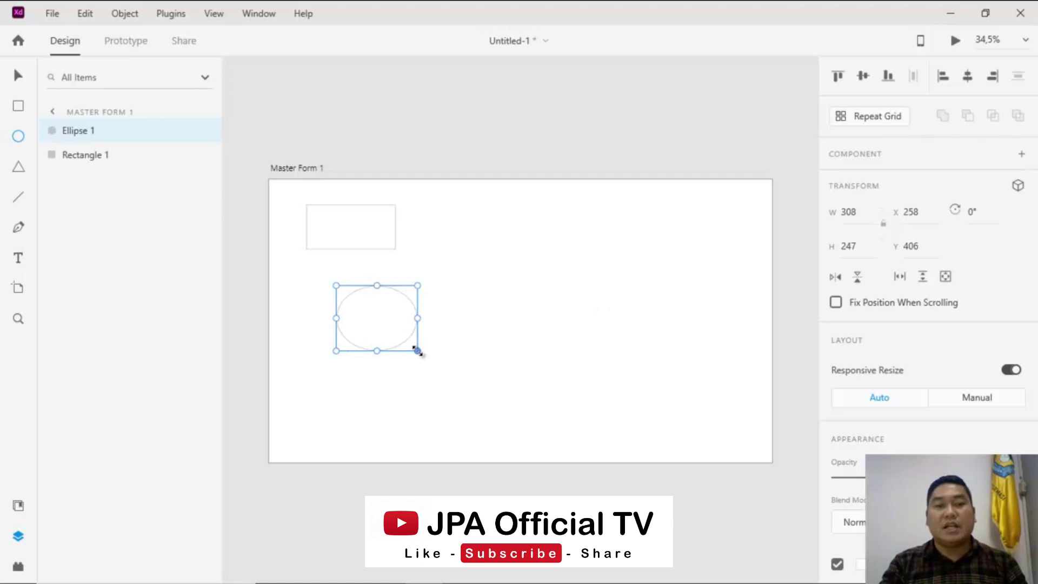
key(ctrl+z)
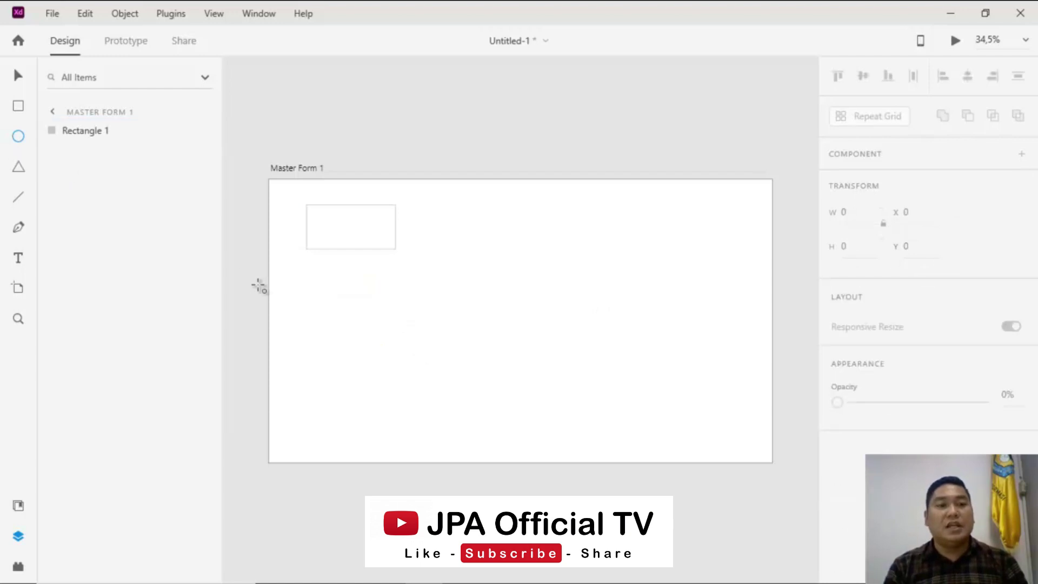
drag(309, 293, 408, 362)
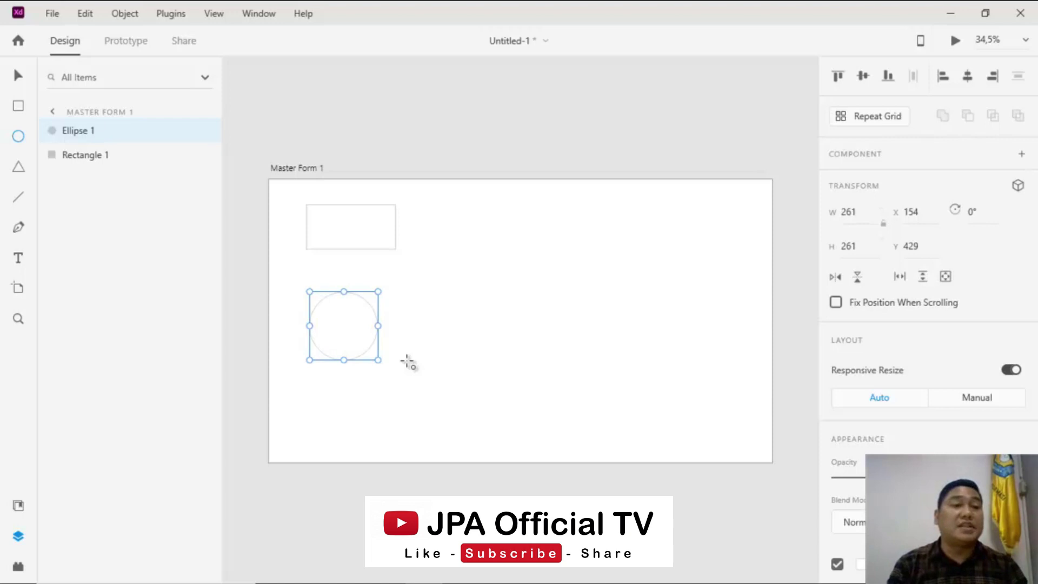
Draw a triangle about 220 × 183 to the right of the rectangle and a horizontal line about 389 long beneath it
click(19, 169)
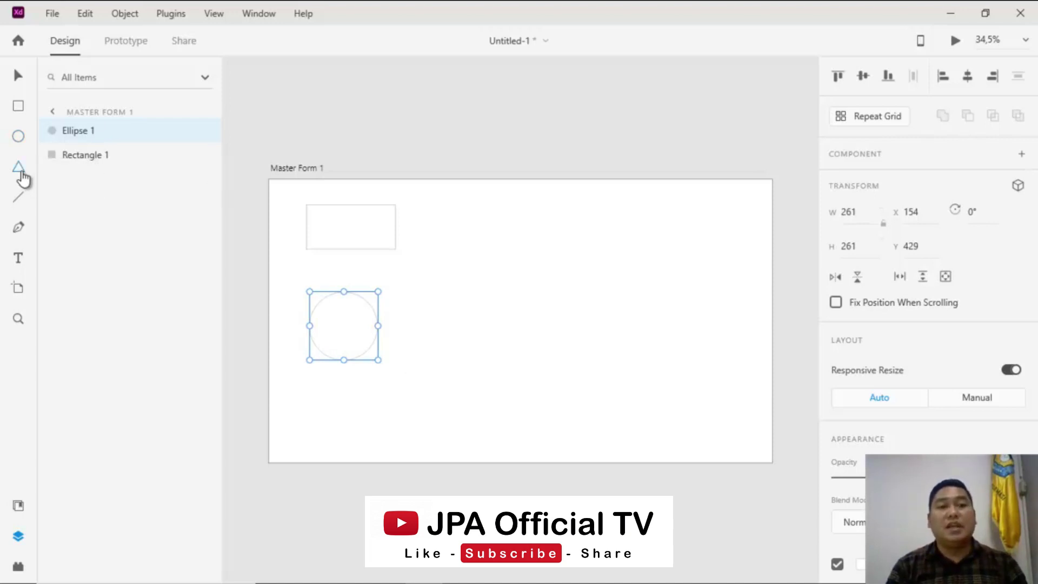
drag(469, 211, 528, 260)
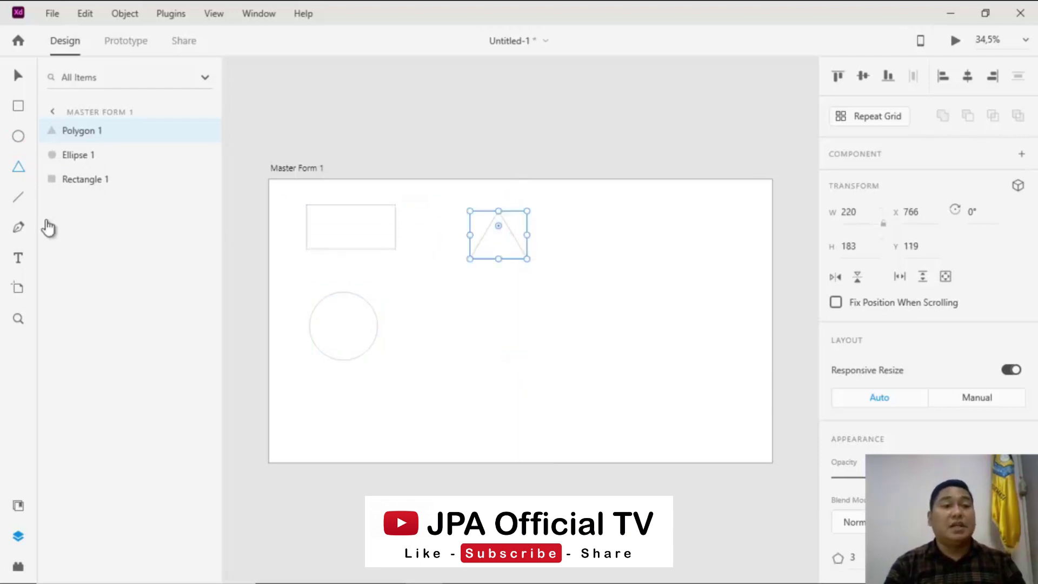
click(20, 208)
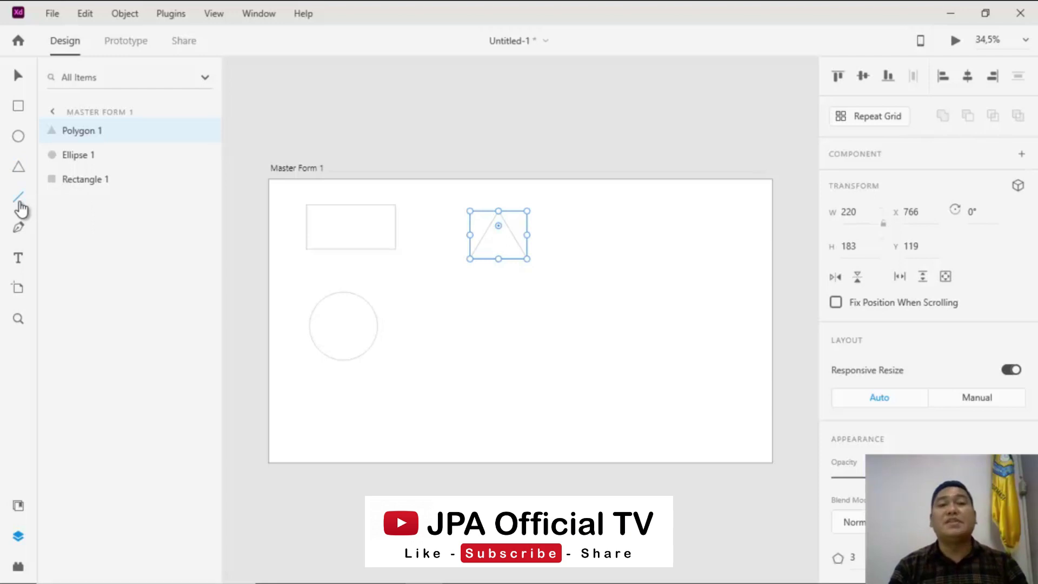
click(19, 198)
mouse_move(470, 259)
mouse_down()
mouse_move(465, 305)
mouse_move(510, 316)
mouse_move(566, 306)
mouse_up()
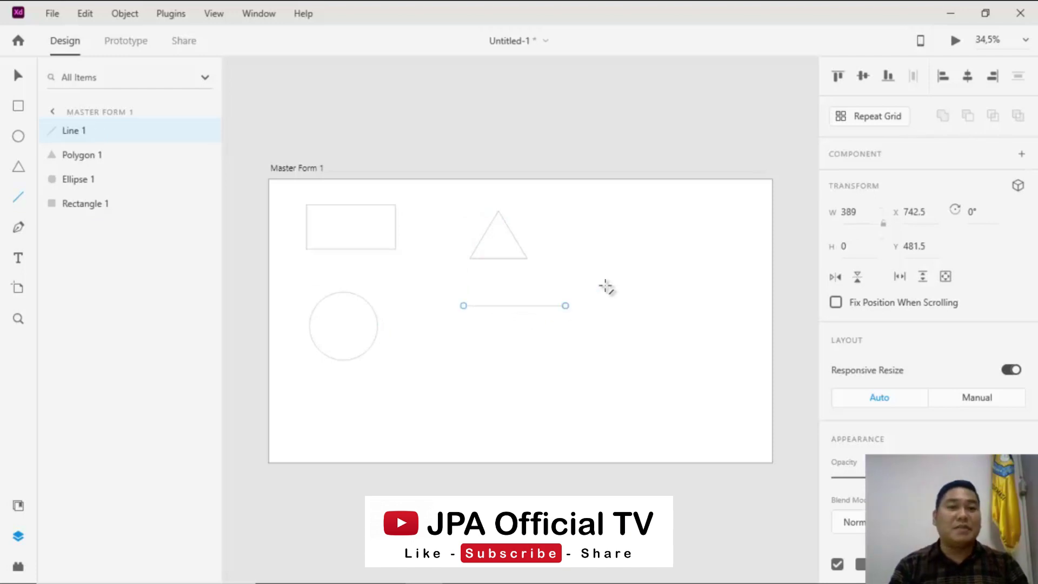
Draw a closed D-shaped path about 197 × 261 with the Pen tool below the horizontal line
click(20, 232)
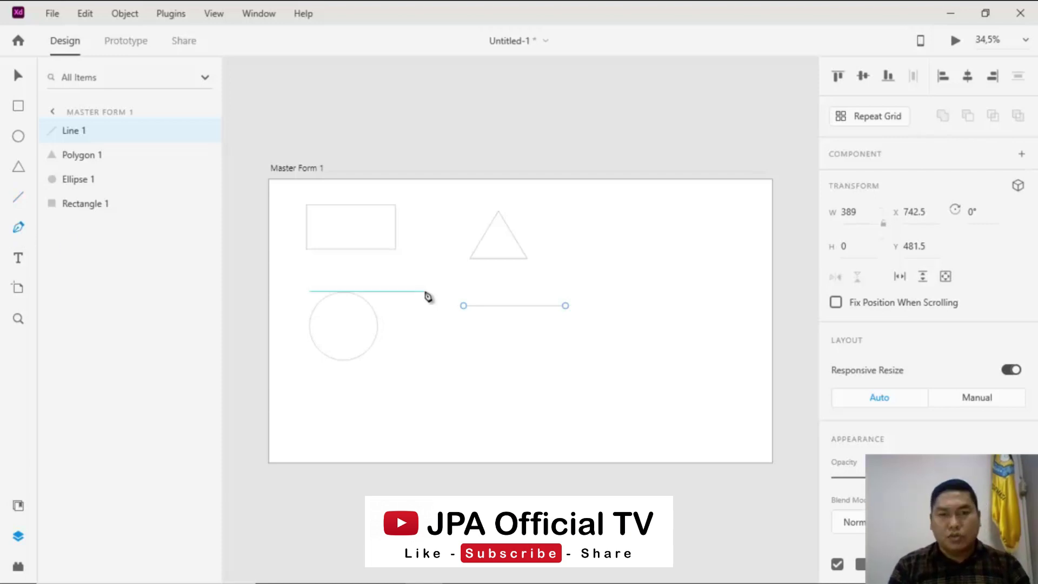
click(495, 347)
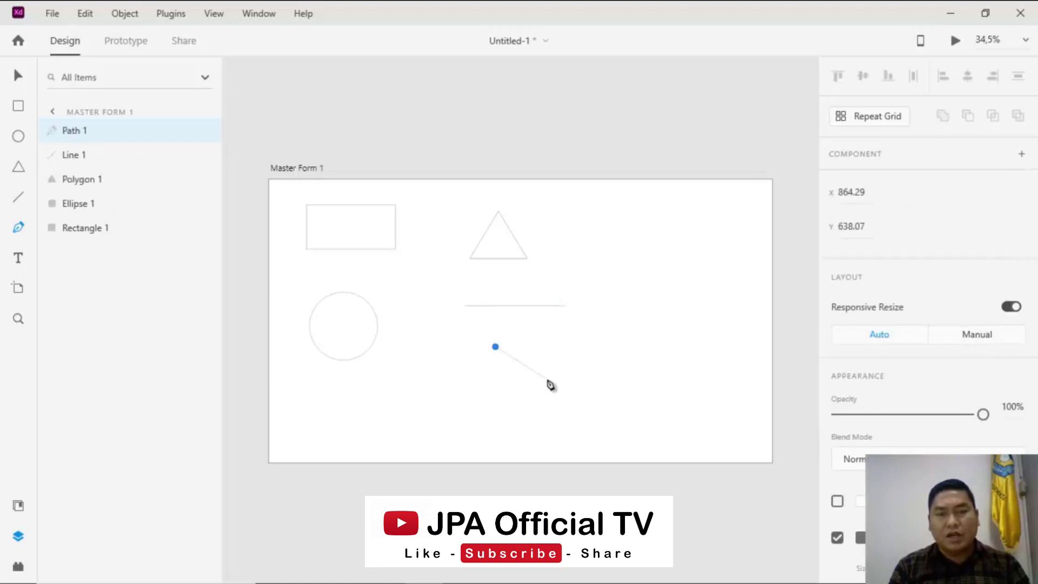
drag(547, 380, 548, 415)
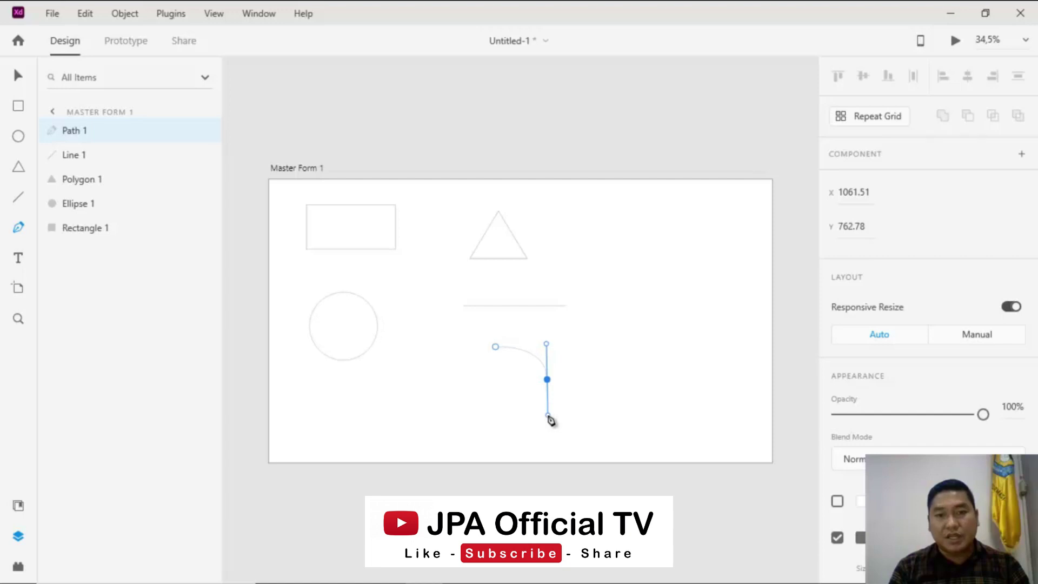
click(496, 415)
click(495, 347)
key(Escape)
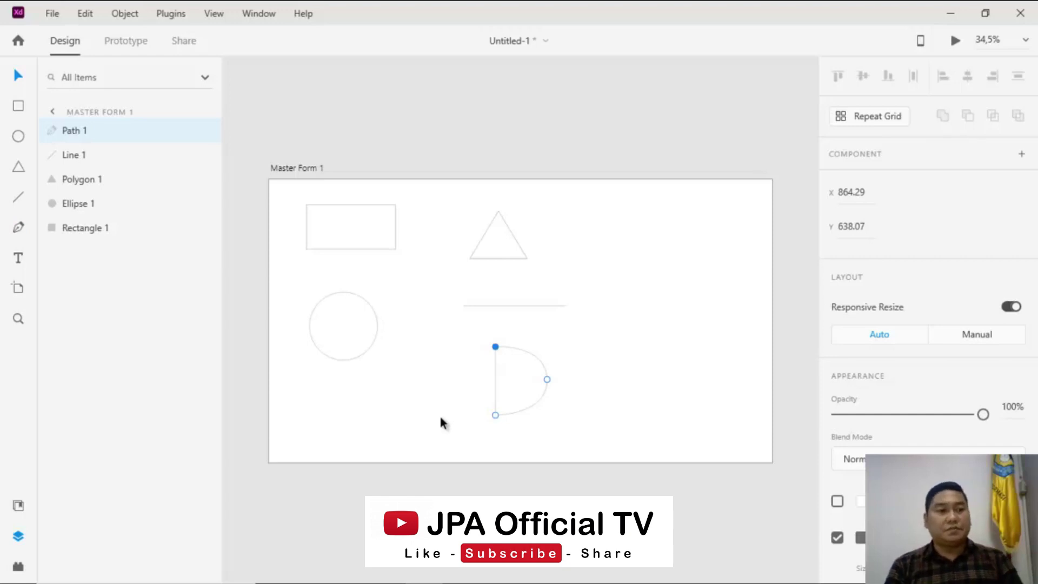
Add a text object containing a person's first name to the right of the triangle
click(20, 262)
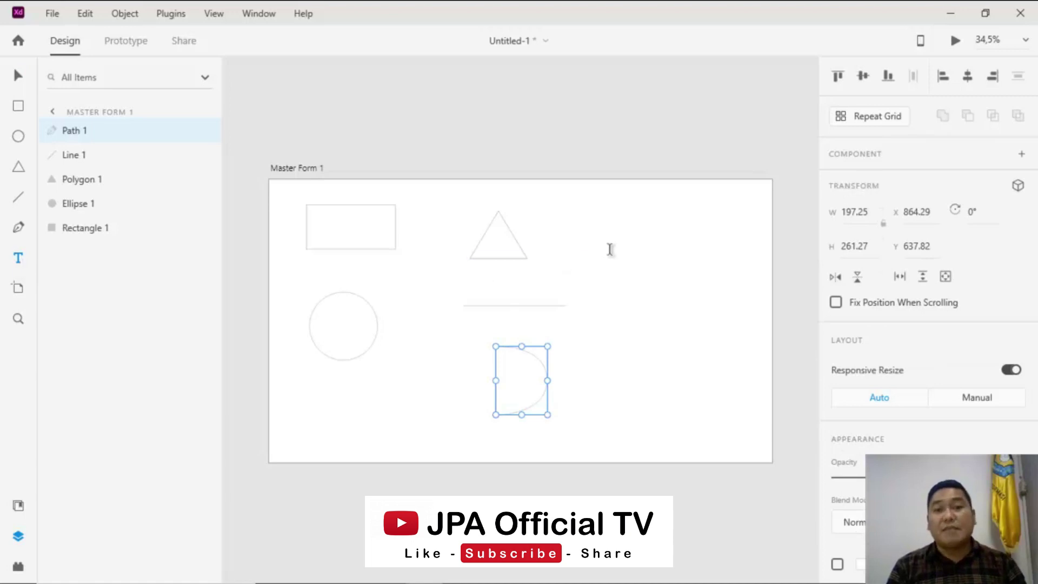
click(628, 237)
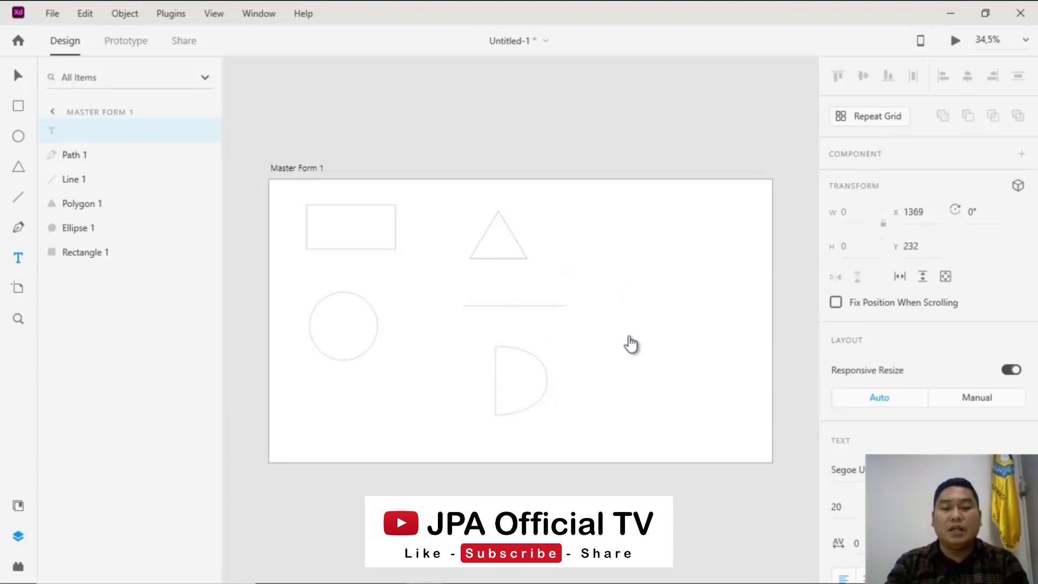
text(Johanes)
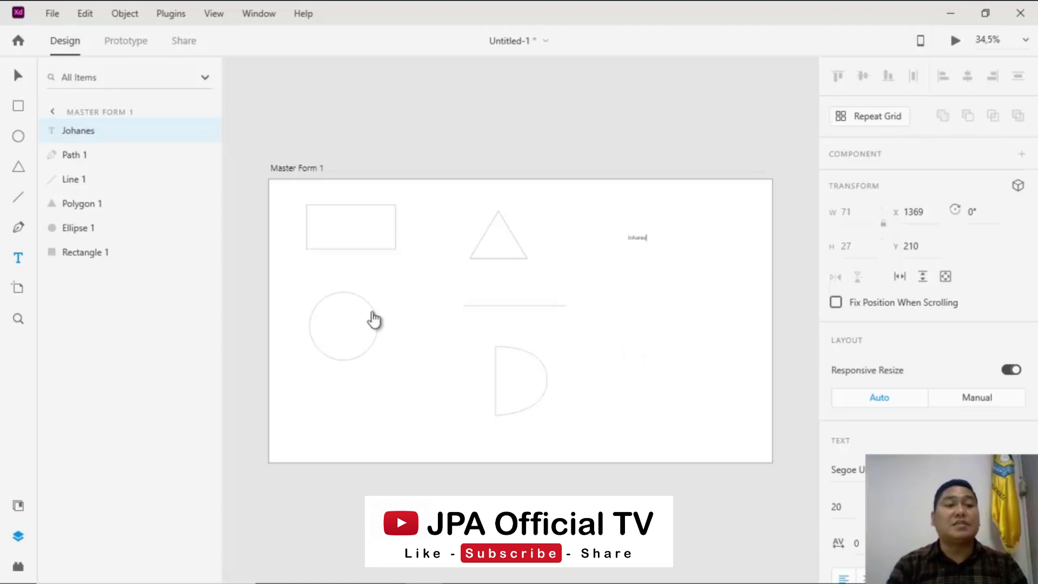
Add a new artboard with the iPhone 14 Pro Max preset and leave it deselected
click(17, 291)
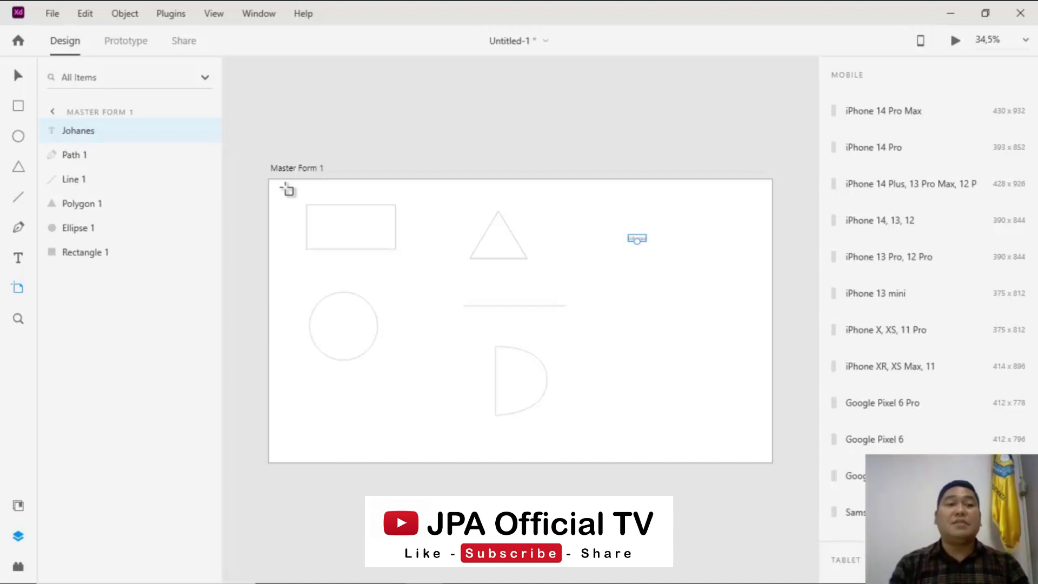
click(894, 124)
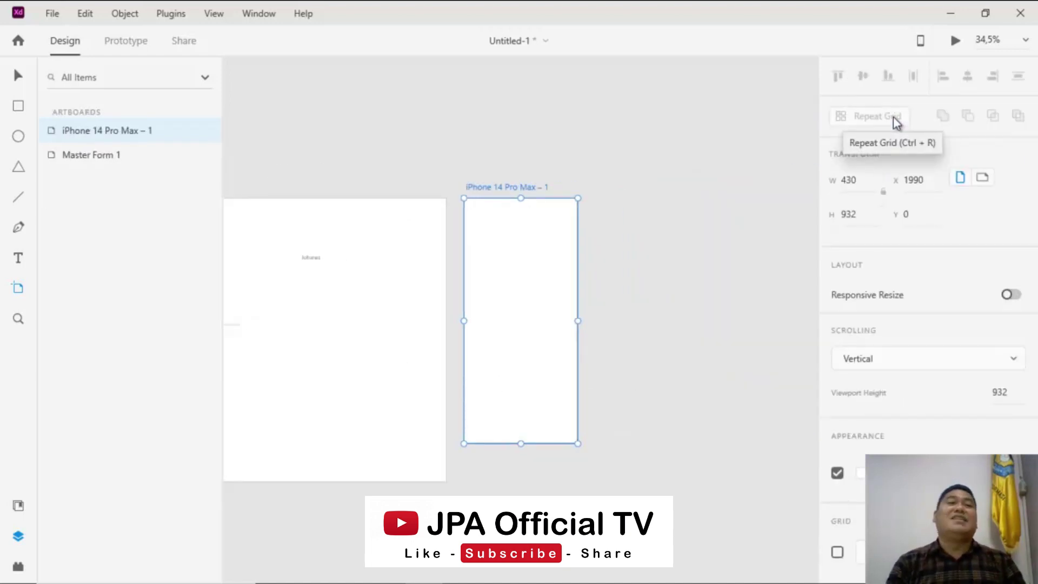
click(20, 76)
drag(332, 365, 481, 360)
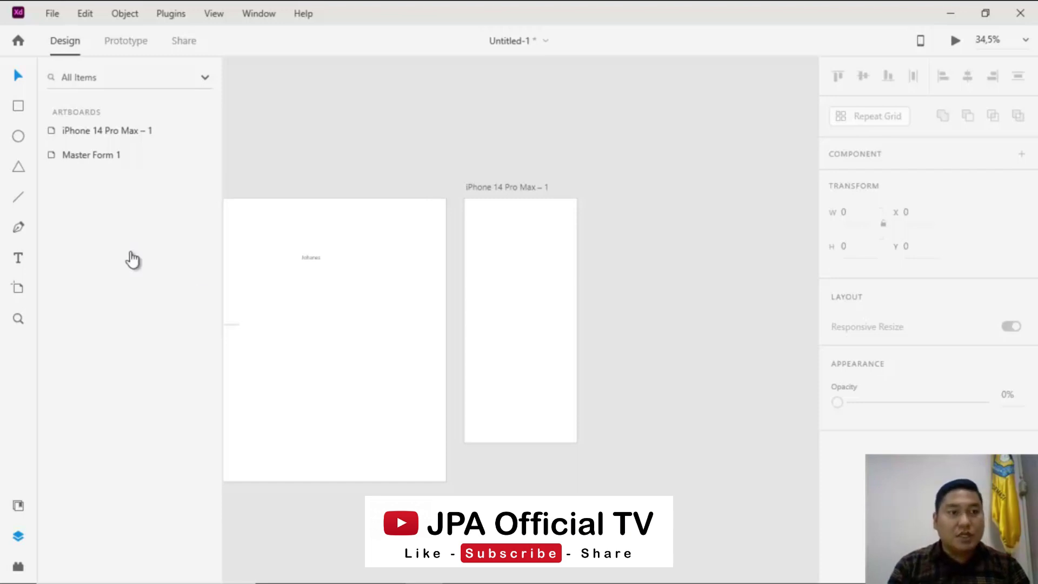
click(19, 289)
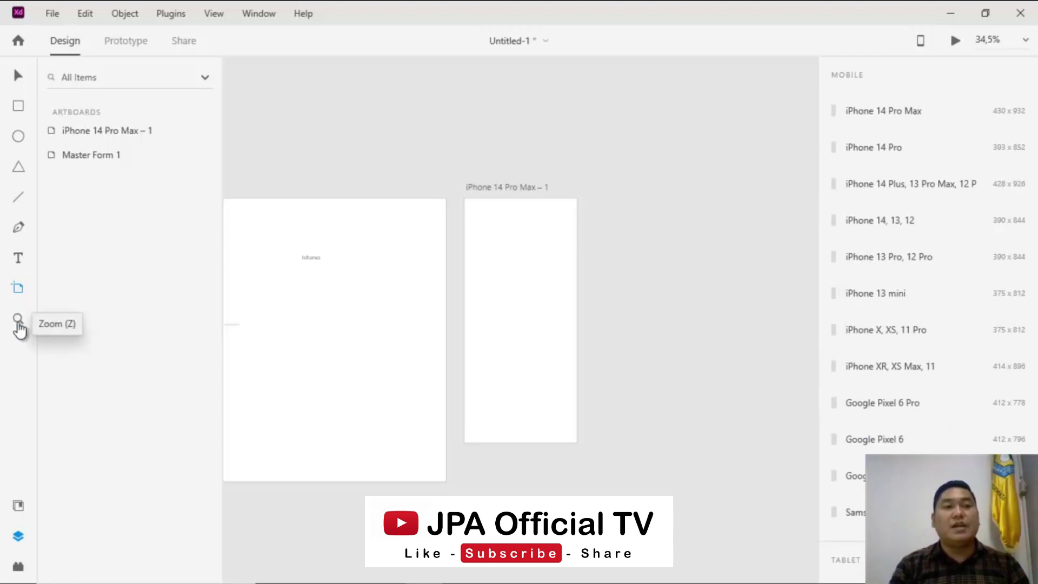
click(18, 327)
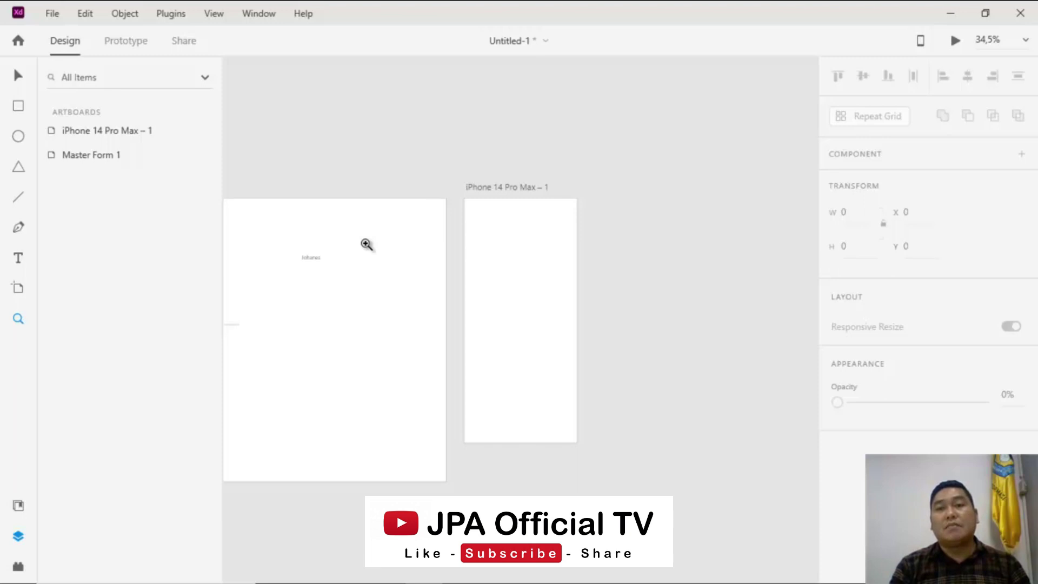
click(20, 505)
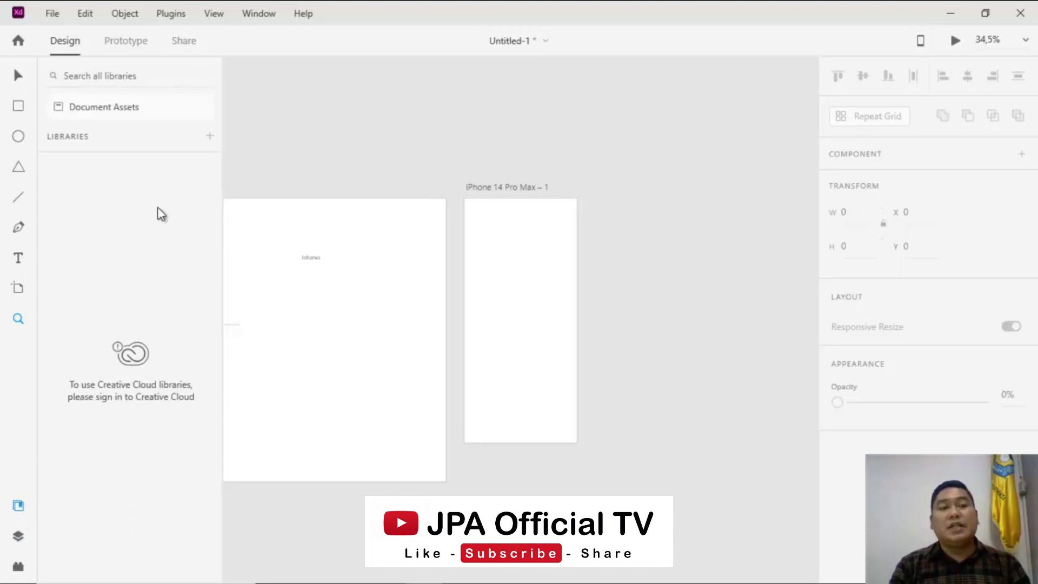
click(17, 540)
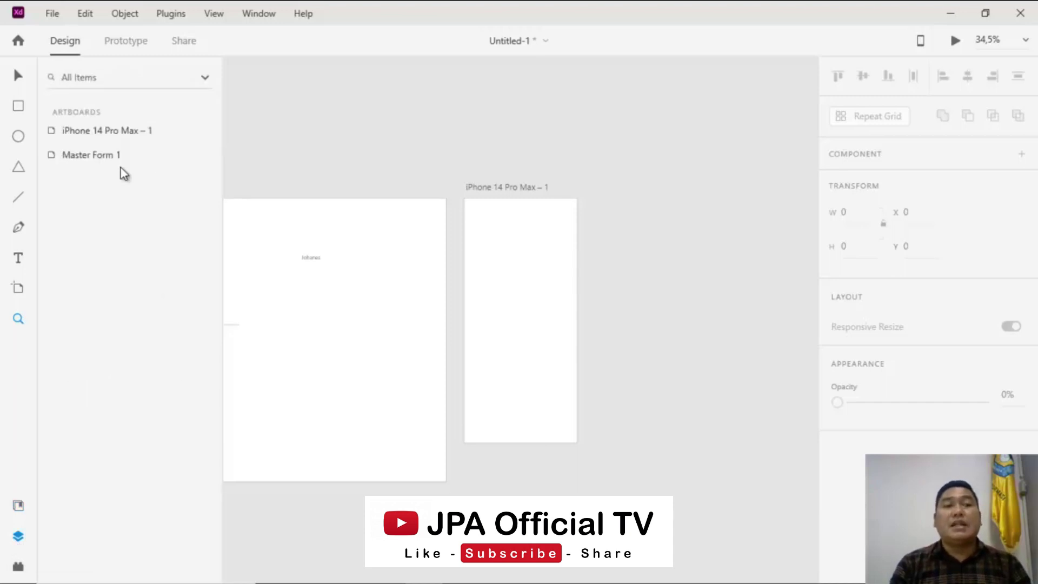
Rename the iPhone 14 Pro Max artboard as Master Form 2
click(98, 139)
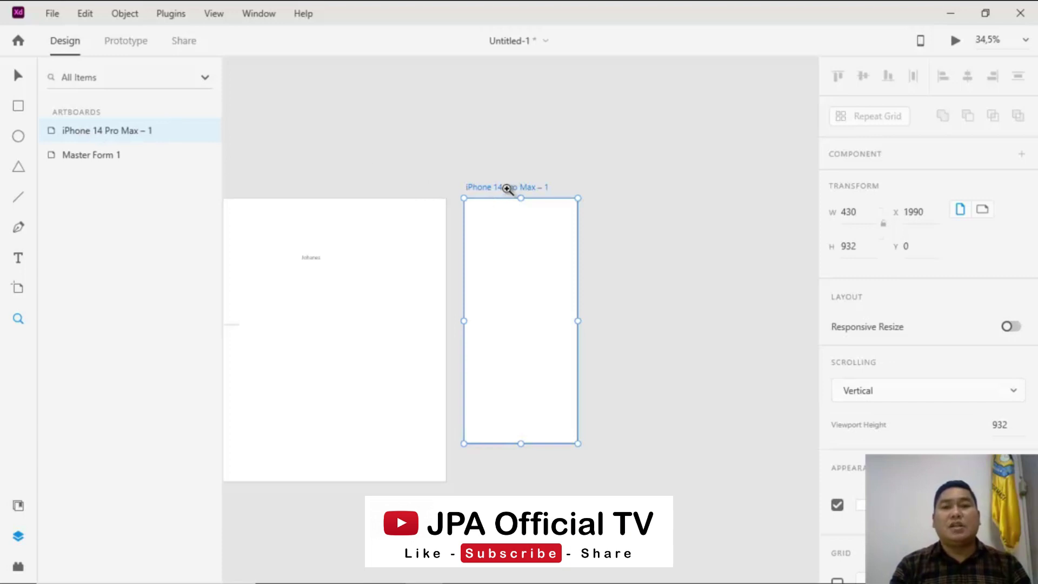
click(18, 76)
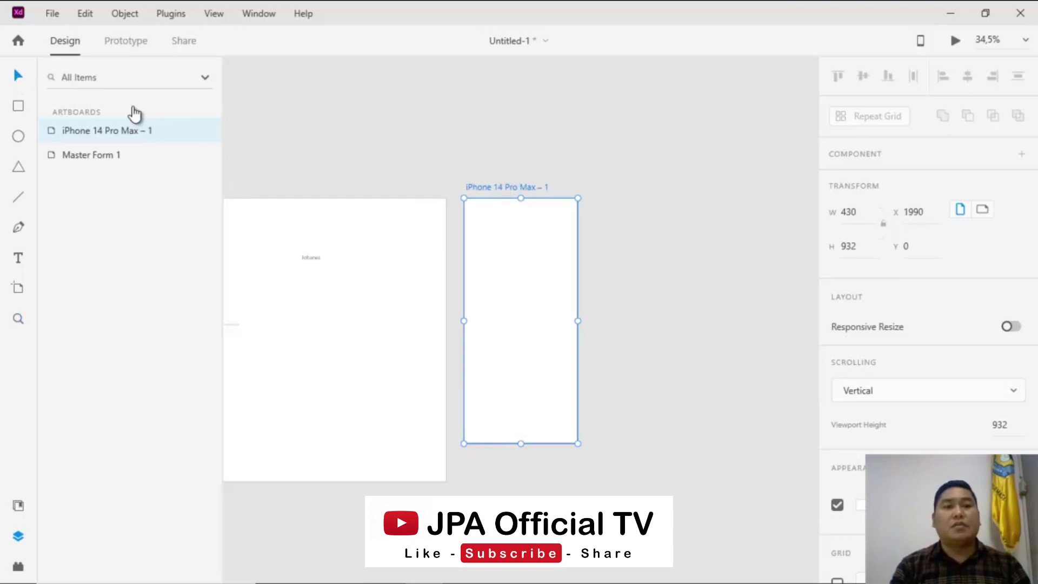
double_click(483, 188)
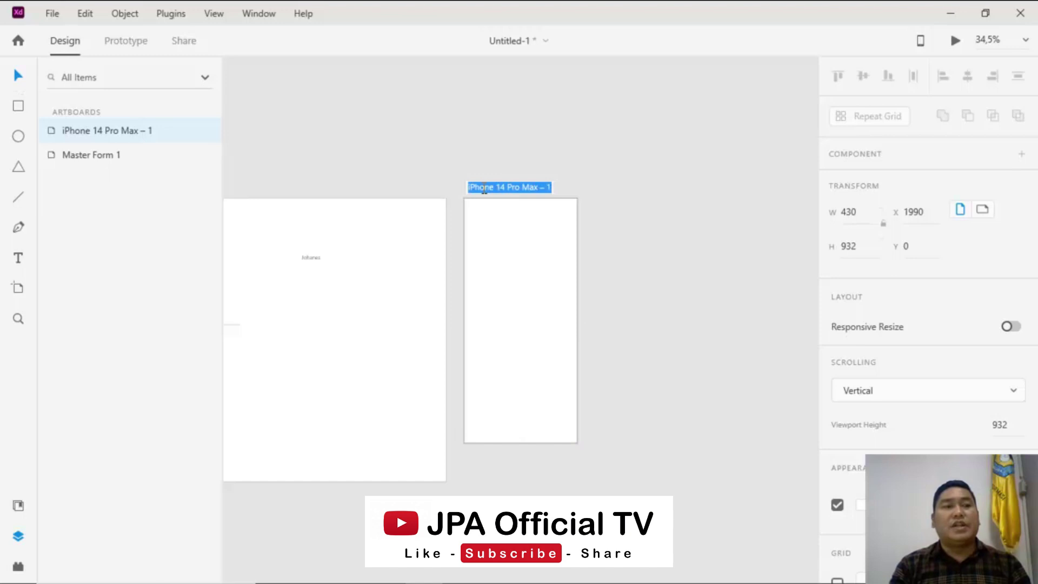
text(Mas)
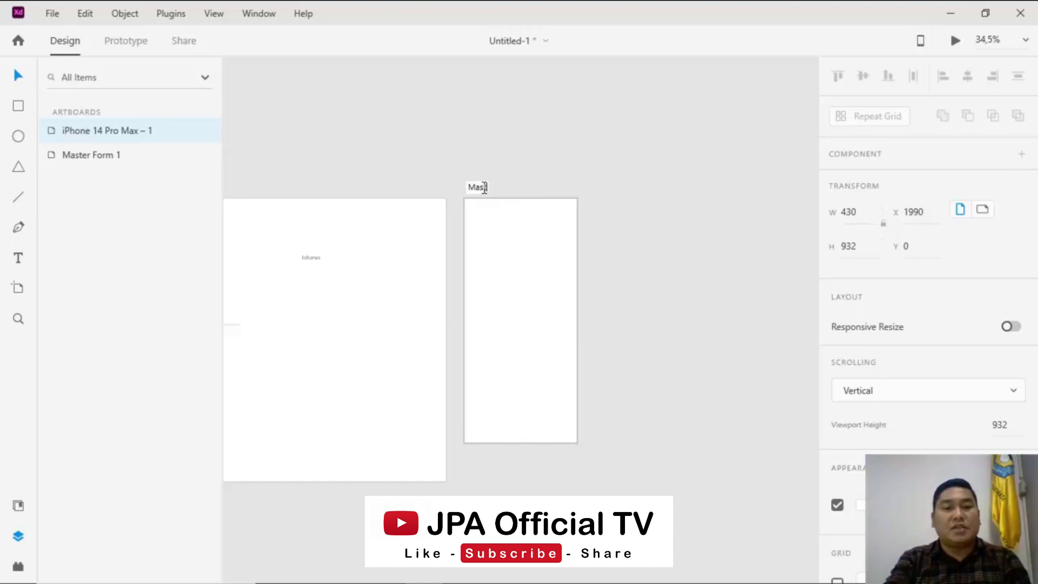
text(ter F)
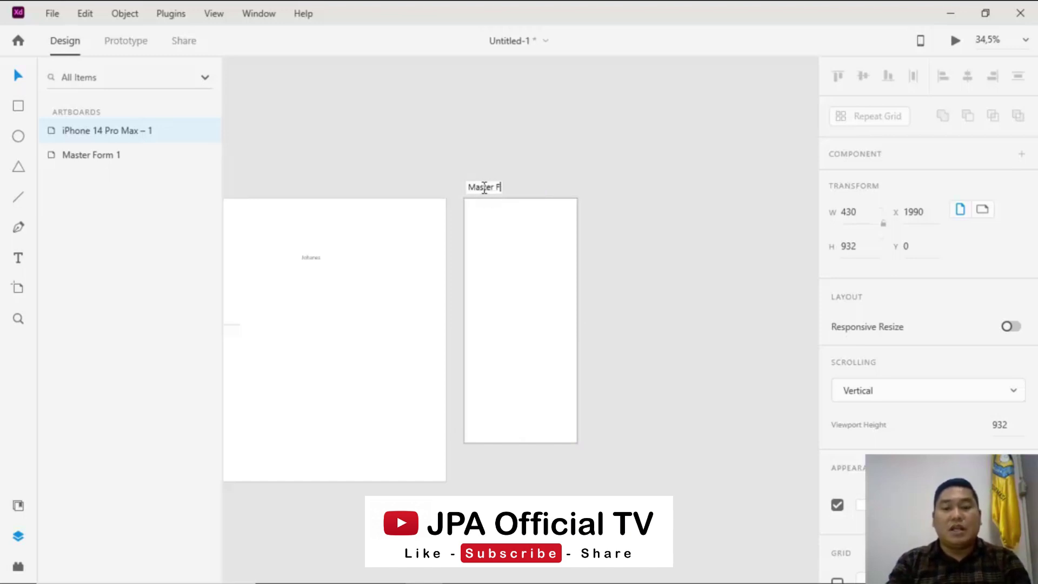
text(orm 2)
key(Return)
click(482, 188)
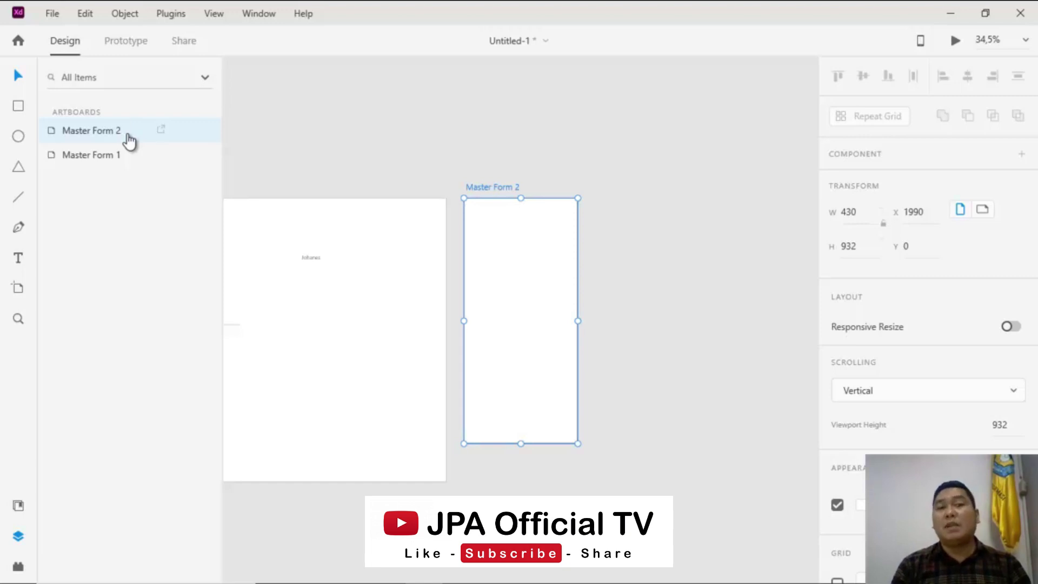
Display the installed plugins and deselect the Master Form 2 artboard
click(19, 567)
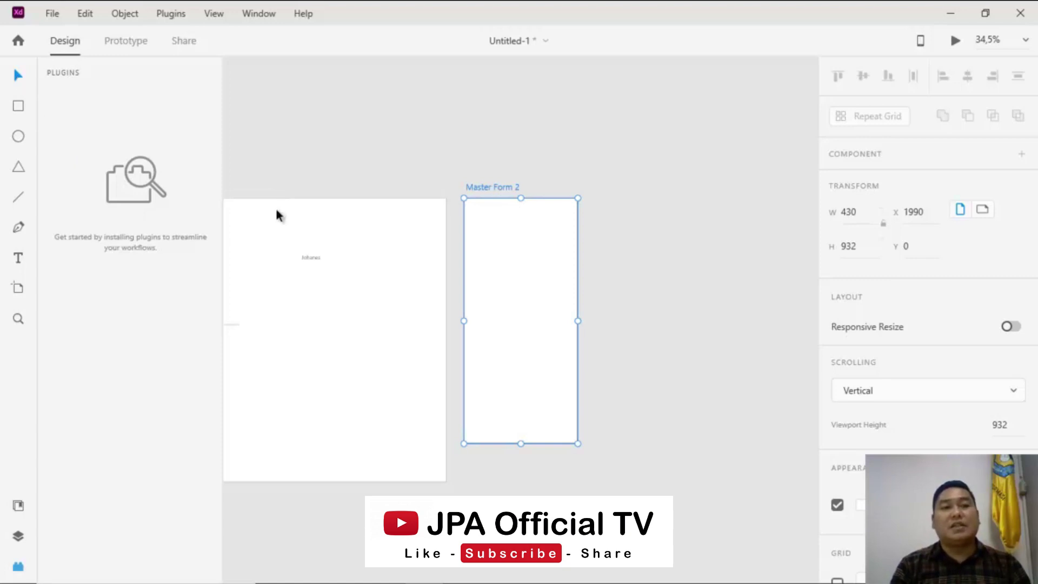
click(352, 212)
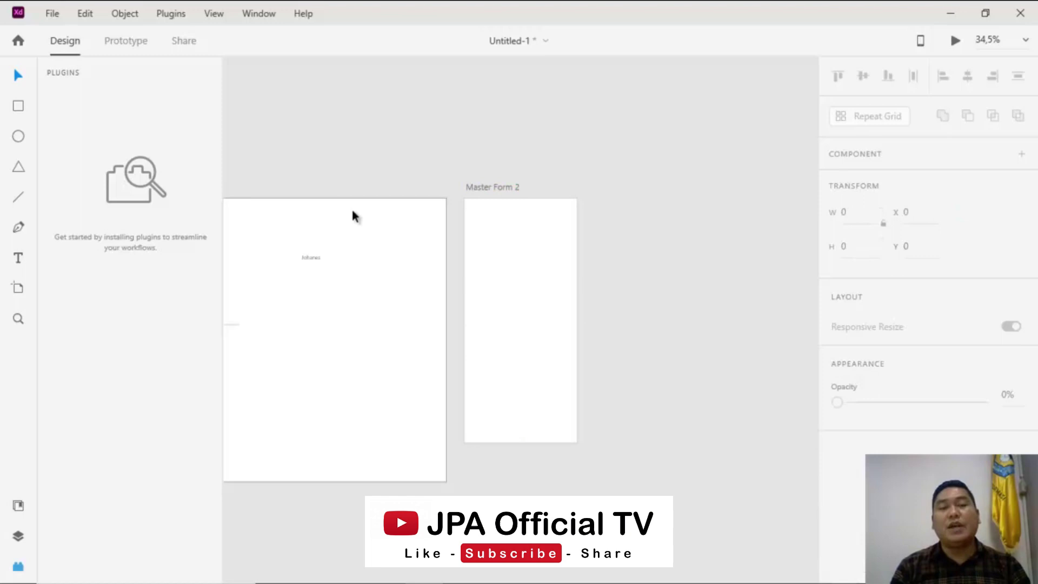